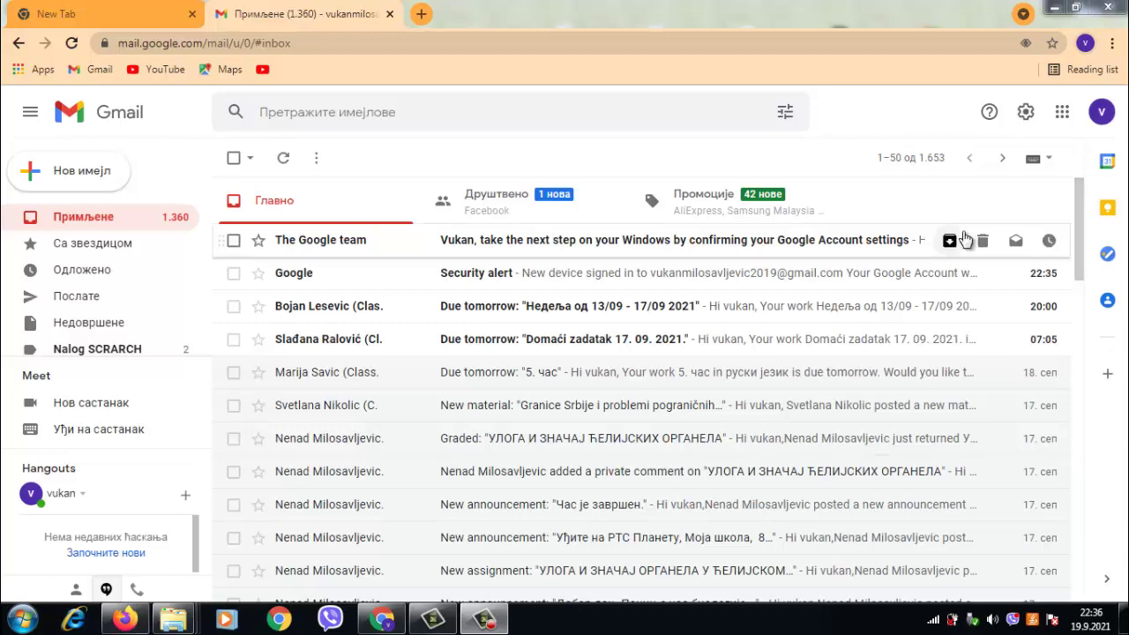
- Open a new Chrome tab and search Google for 'thincercad'
click(430, 20)
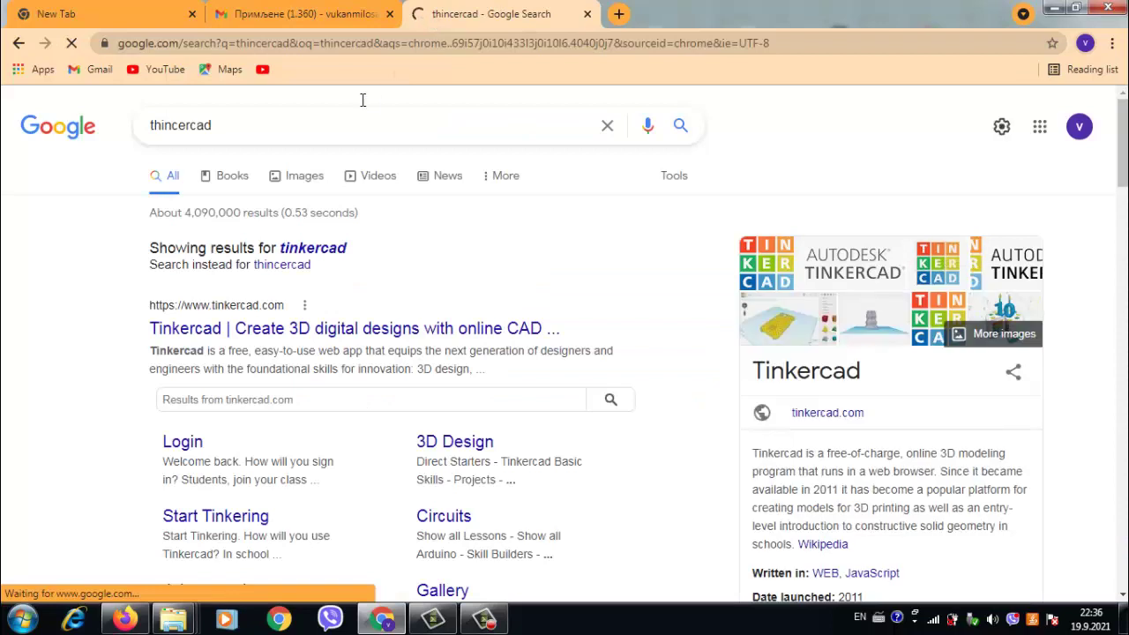
- Follow the 'Tinkercad | Create 3D digital designs' result and scroll the home page briefly
click(429, 331)
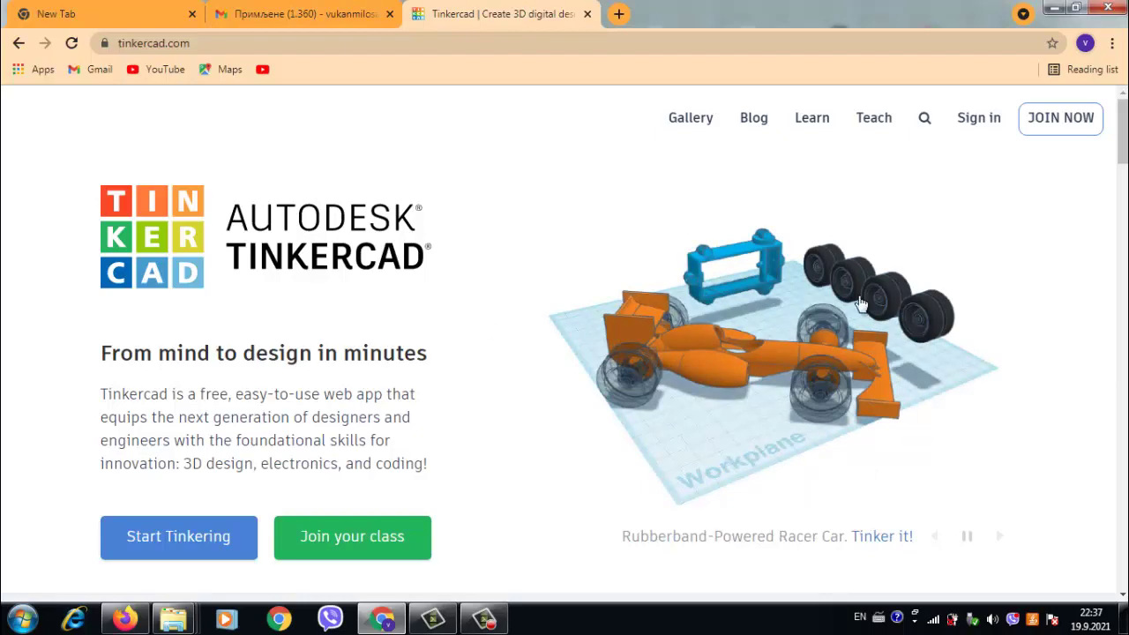
mouse_move(1124, 148)
mouse_down()
mouse_move(1124, 201)
mouse_move(1124, 132)
mouse_up()
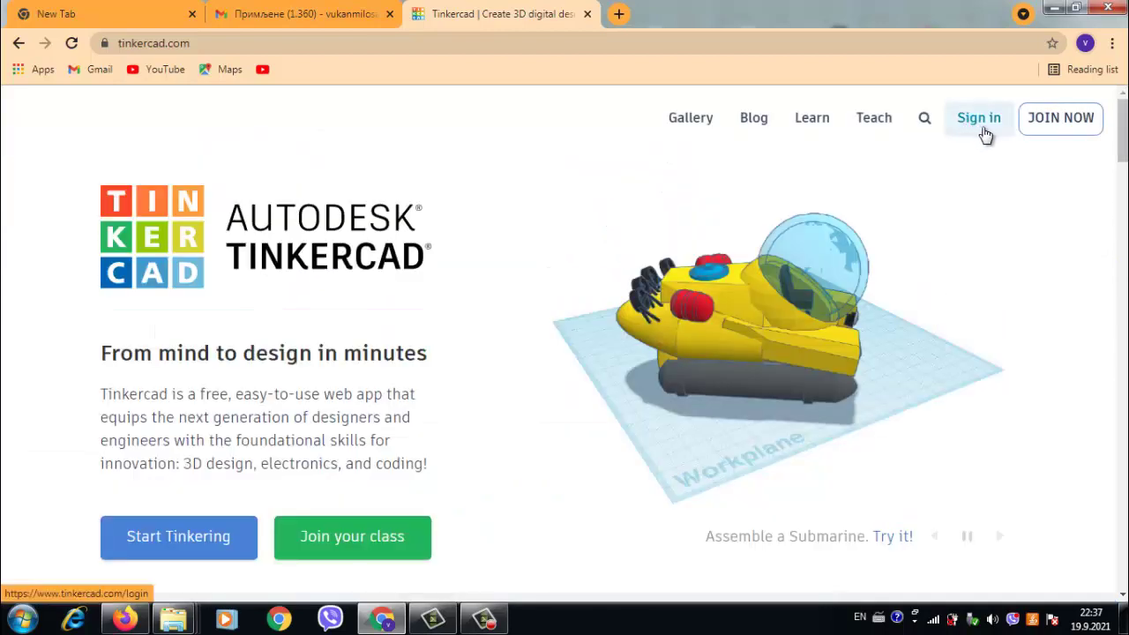
- Join Tinkercad with a personal account via Google sign-in, skip Autodesk linking, and accept the terms
click(1050, 128)
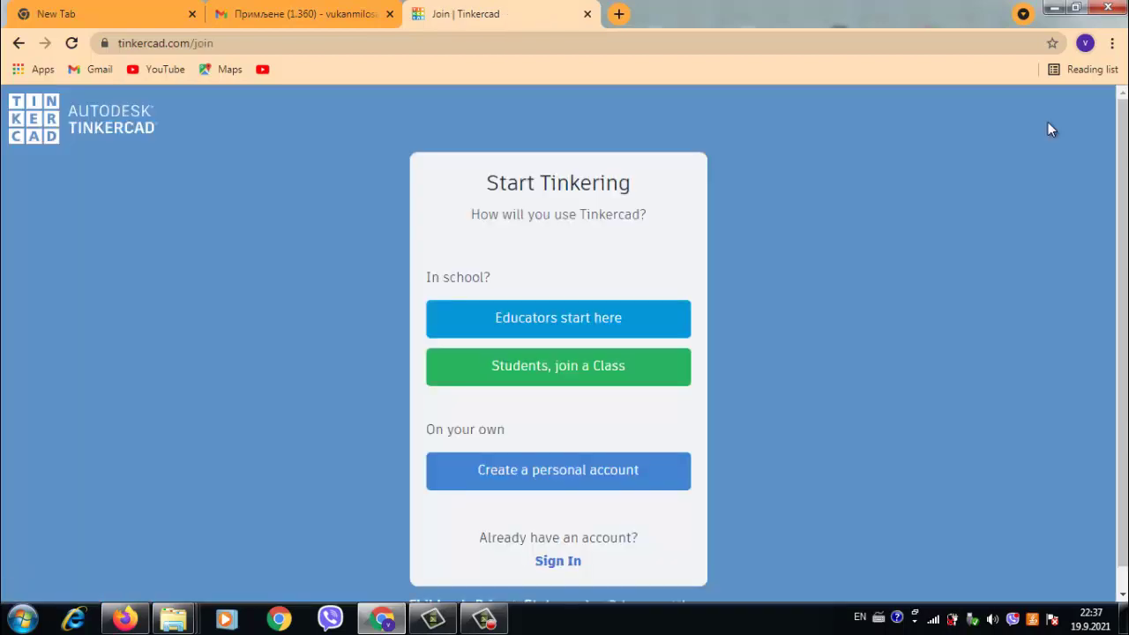
click(558, 367)
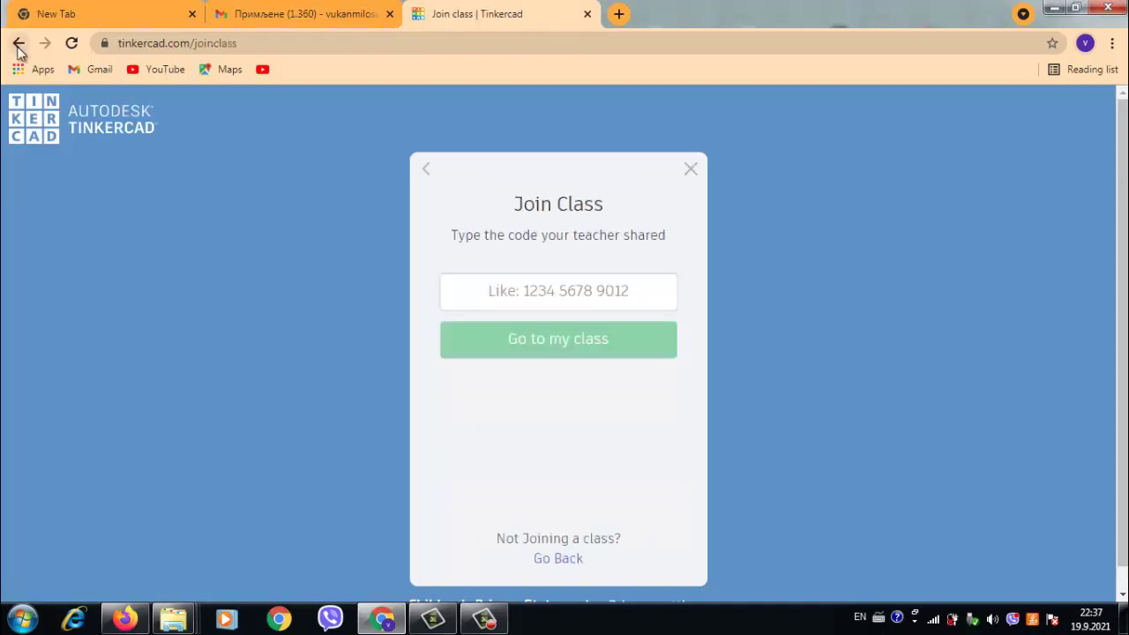
click(19, 42)
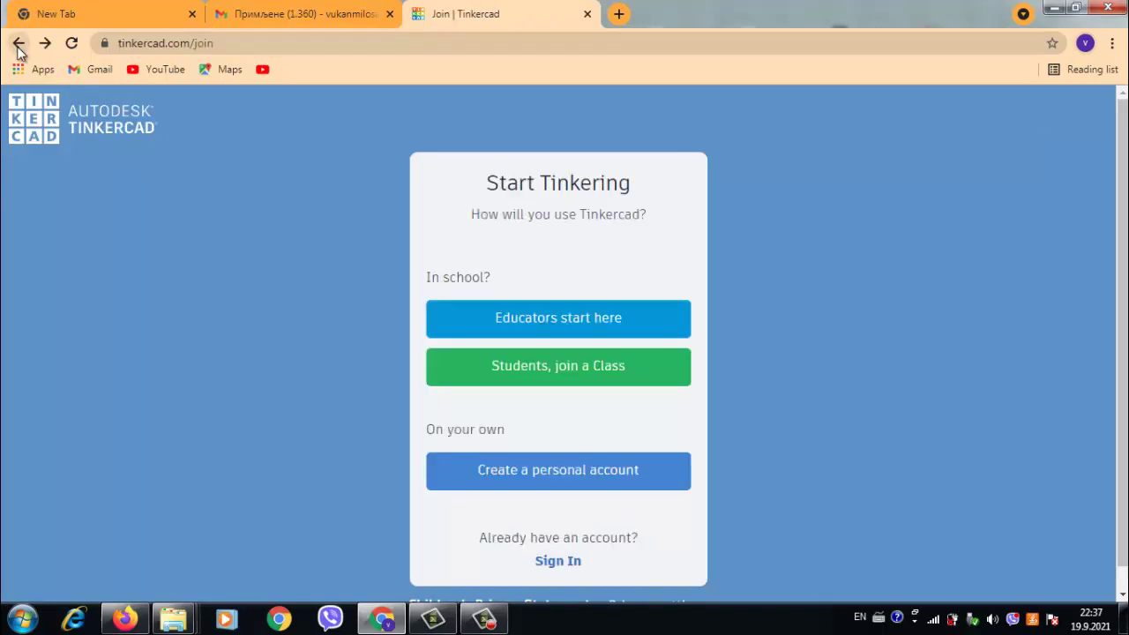
click(616, 481)
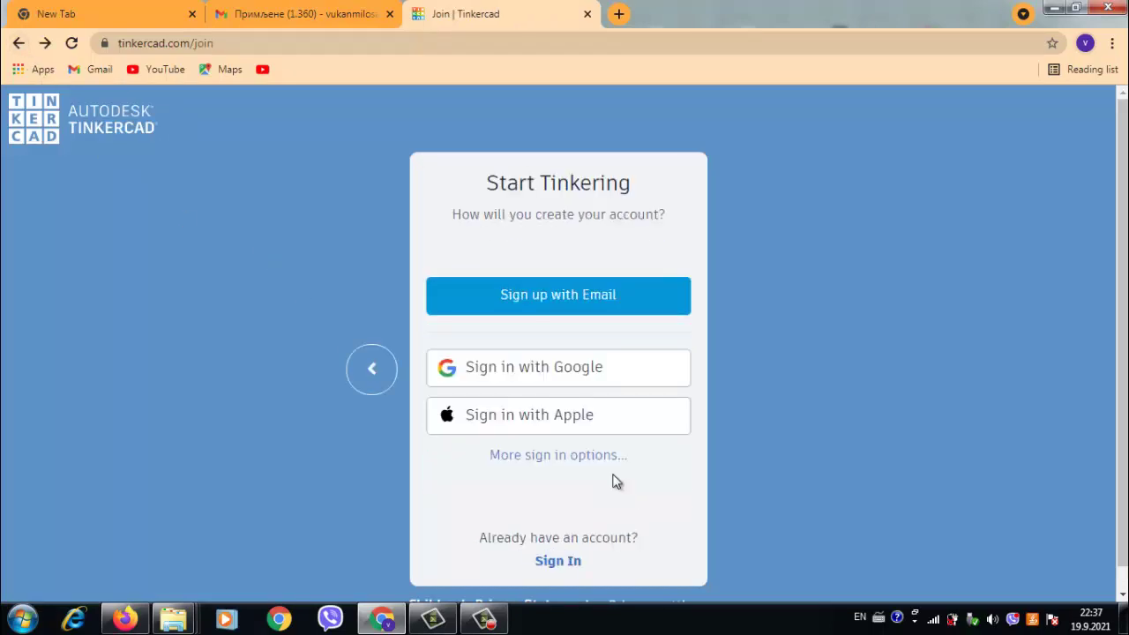
click(603, 371)
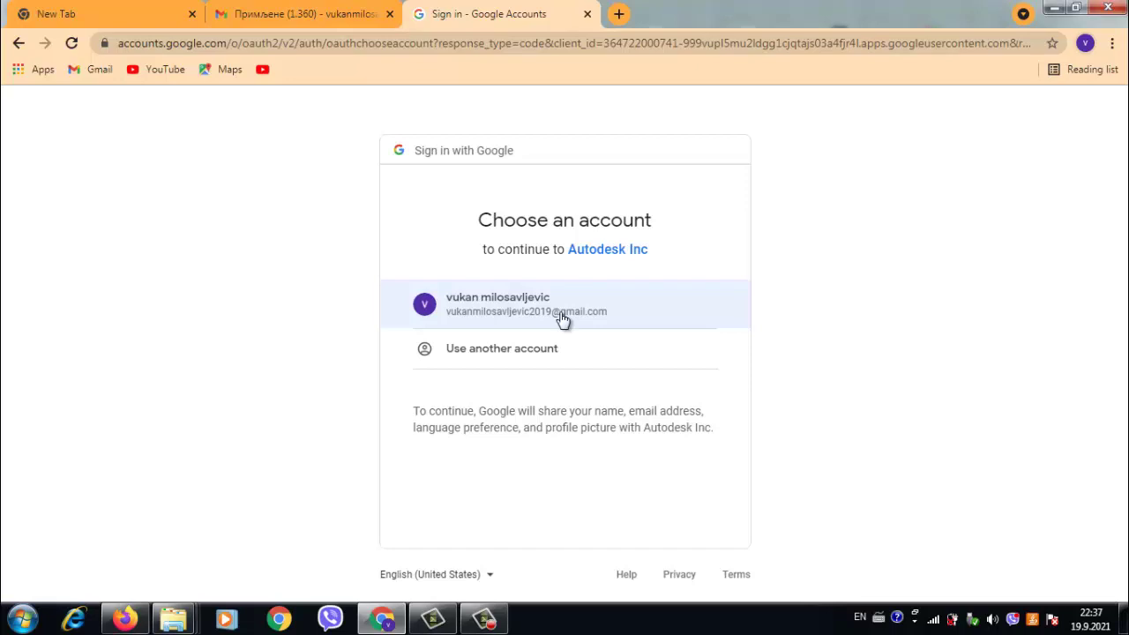
click(562, 320)
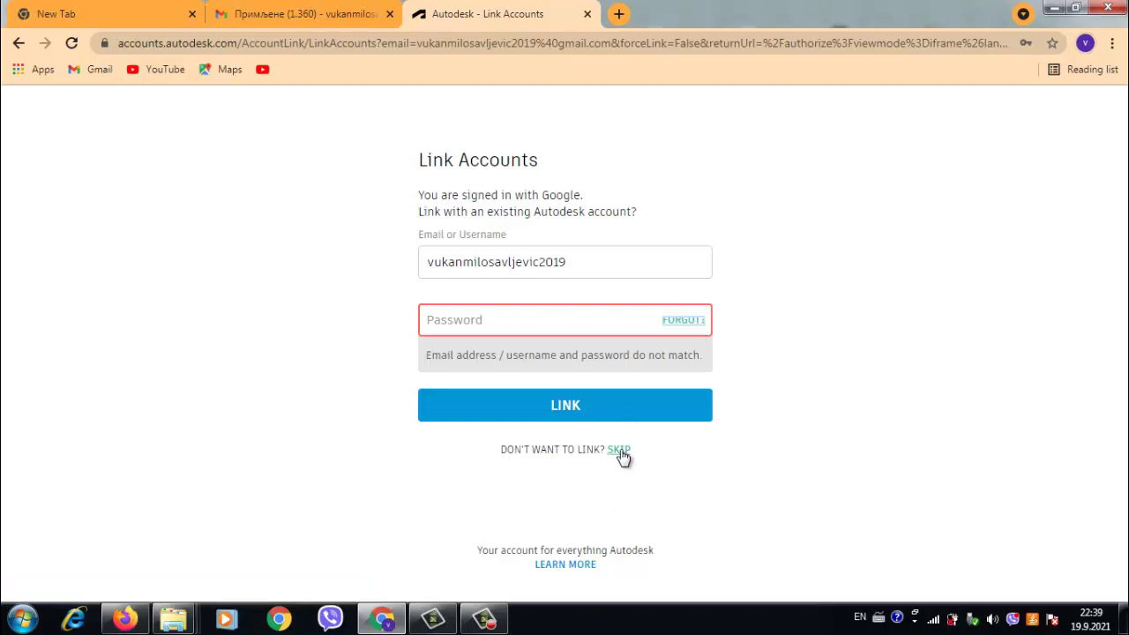
click(620, 449)
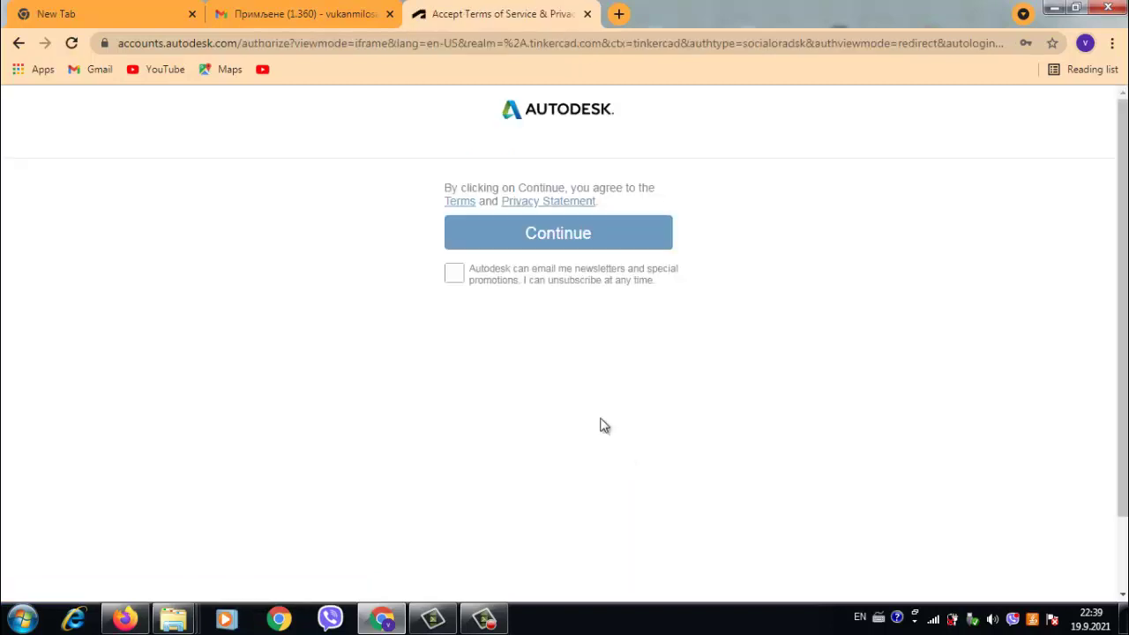
click(585, 248)
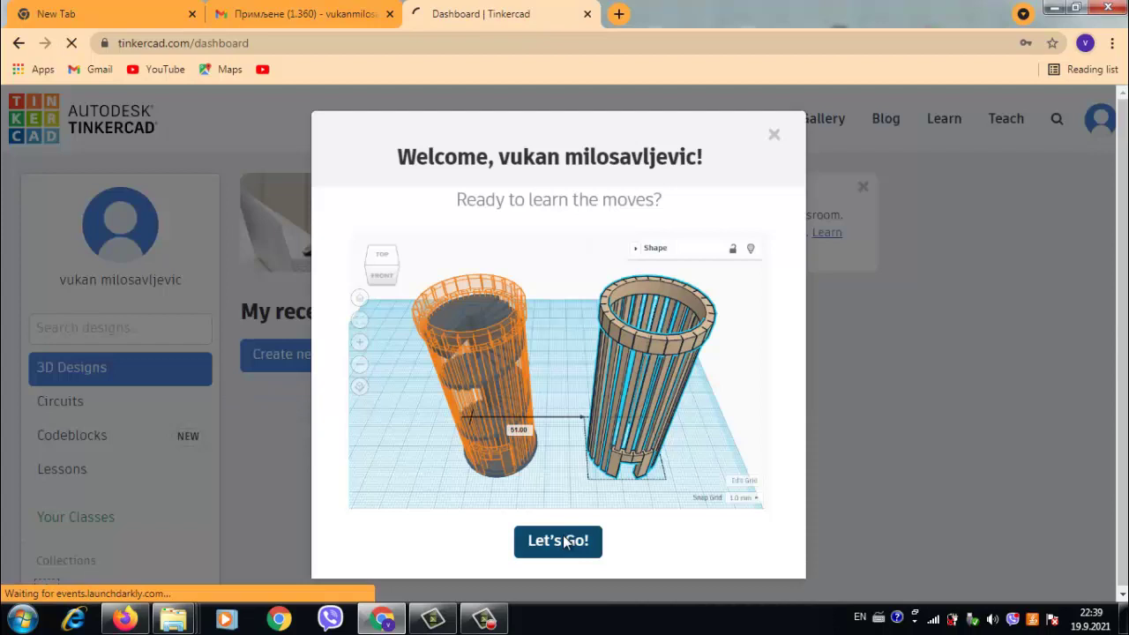
- Start the Learning the Moves lesson and drag the cage forward in front of the spiral staircase
click(566, 542)
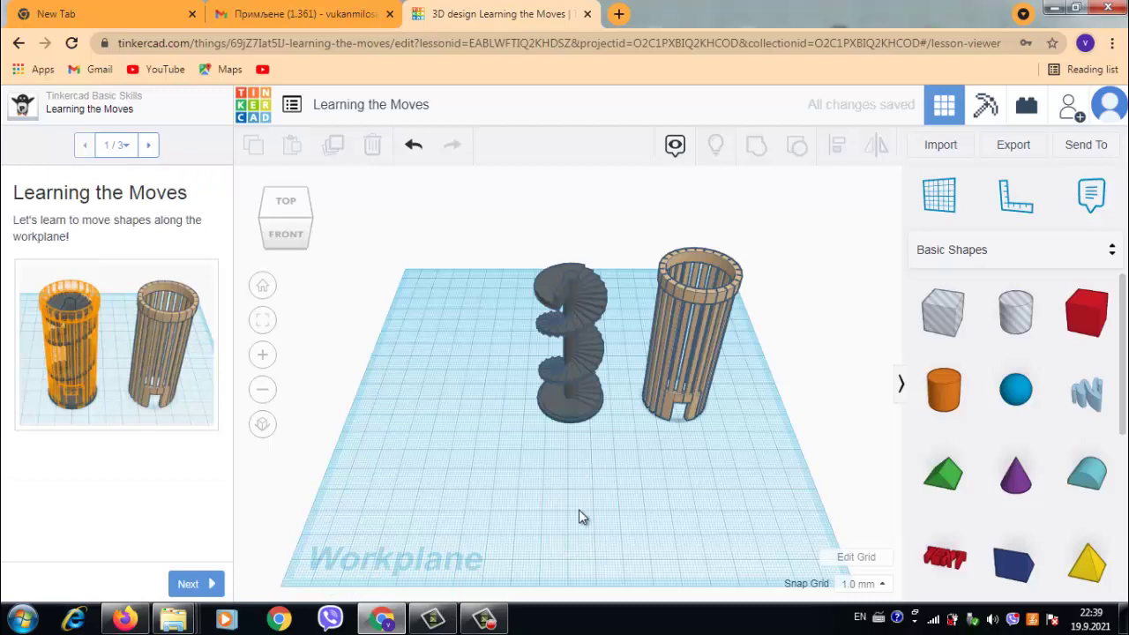
mouse_move(578, 517)
mouse_down()
mouse_move(504, 453)
mouse_move(533, 492)
mouse_up()
mouse_move(705, 312)
mouse_down()
mouse_move(701, 380)
mouse_move(490, 521)
mouse_up()
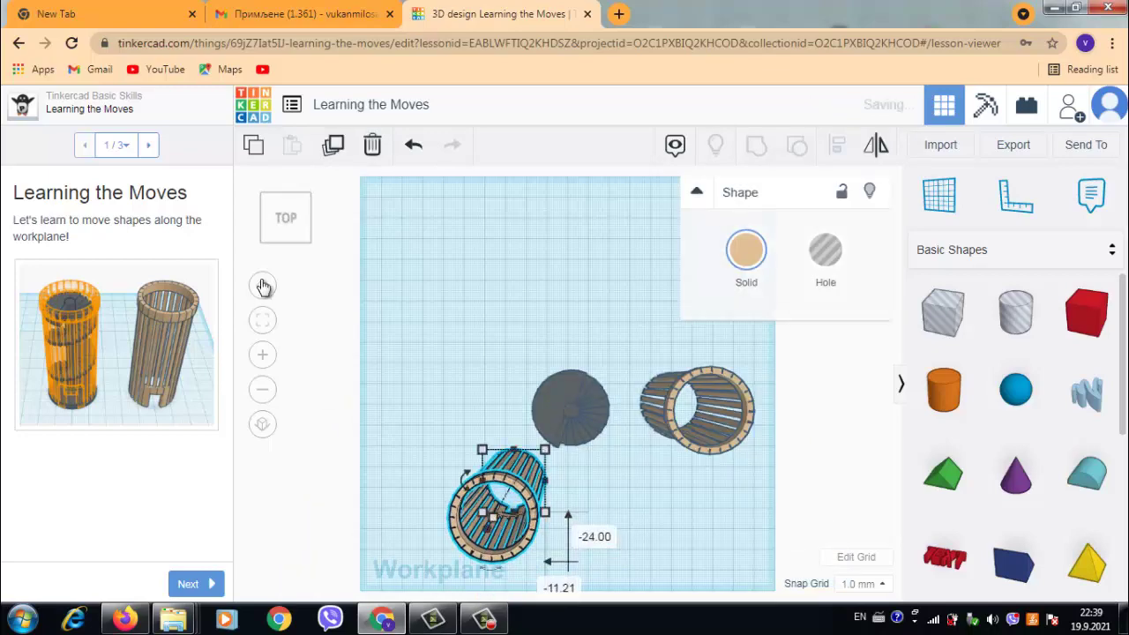
click(263, 292)
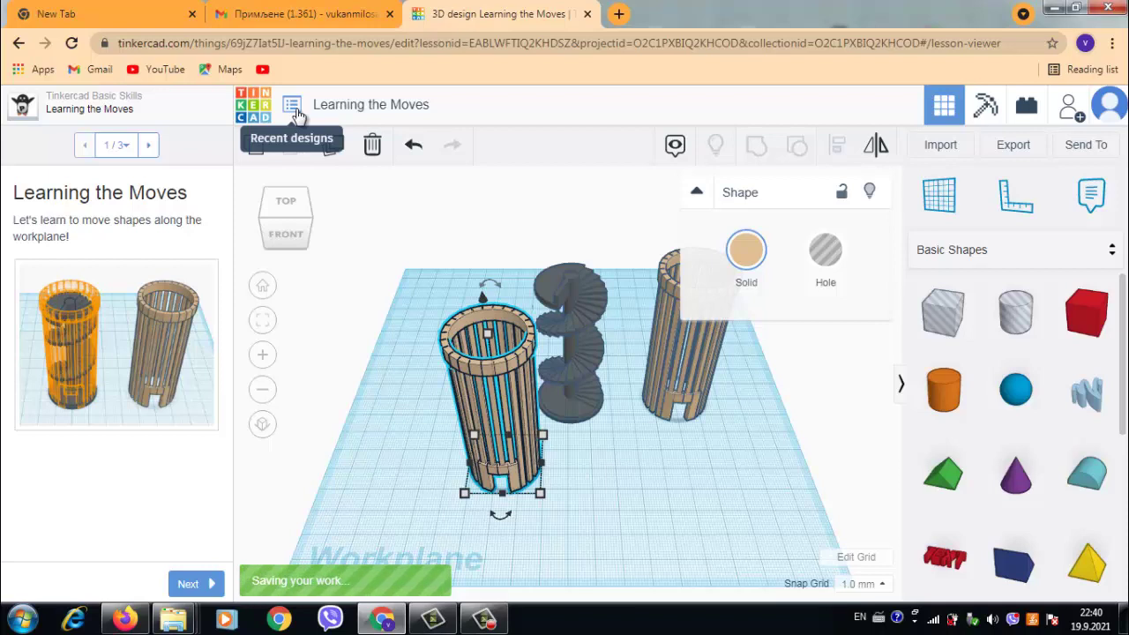
- Browse the Basic Skills gallery, jump back to its top, and reopen Learning the Moves
click(297, 113)
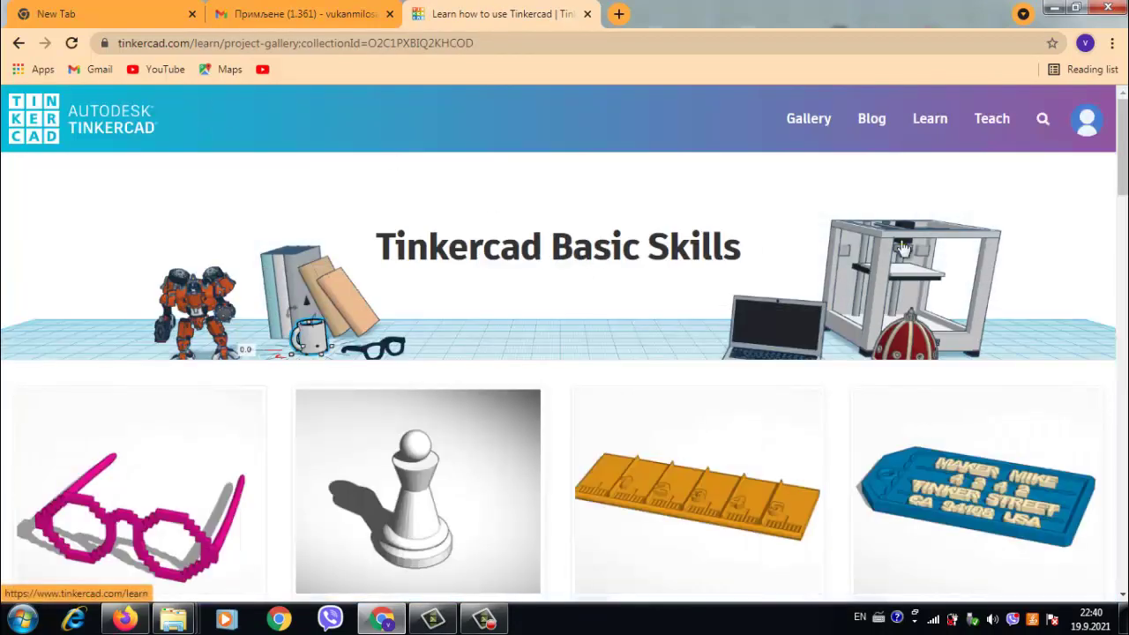
scroll(1122, 194, down, 2)
scroll(1122, 194, down, 2)
scroll(1124, 218, down, 2)
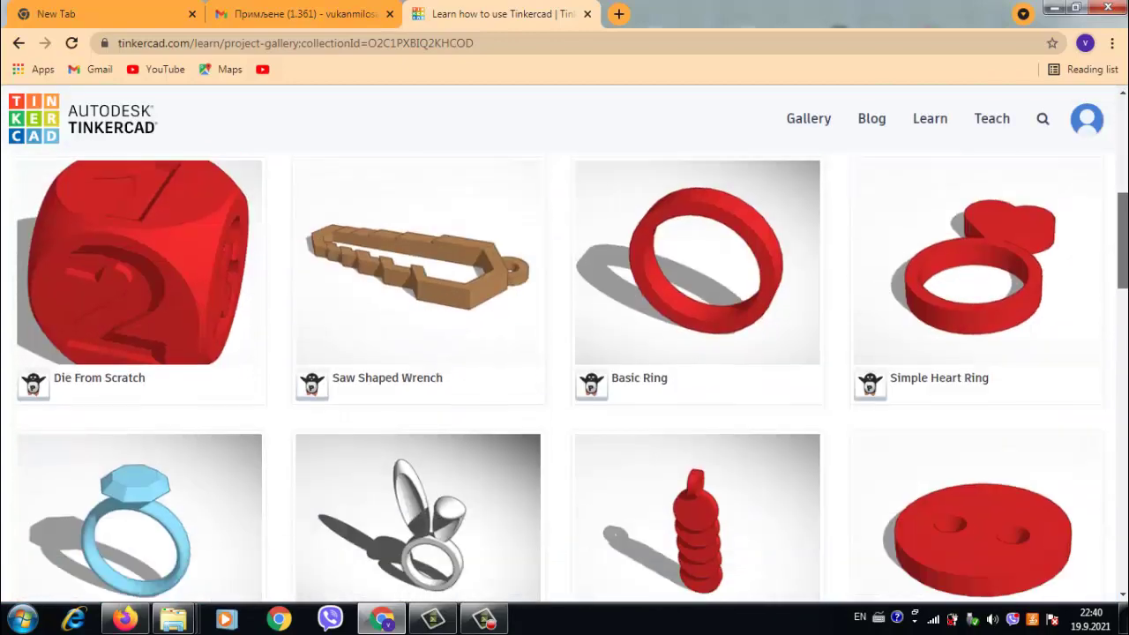
scroll(1123, 218, down, 3)
scroll(1123, 218, down, 4)
scroll(1123, 218, down, 3)
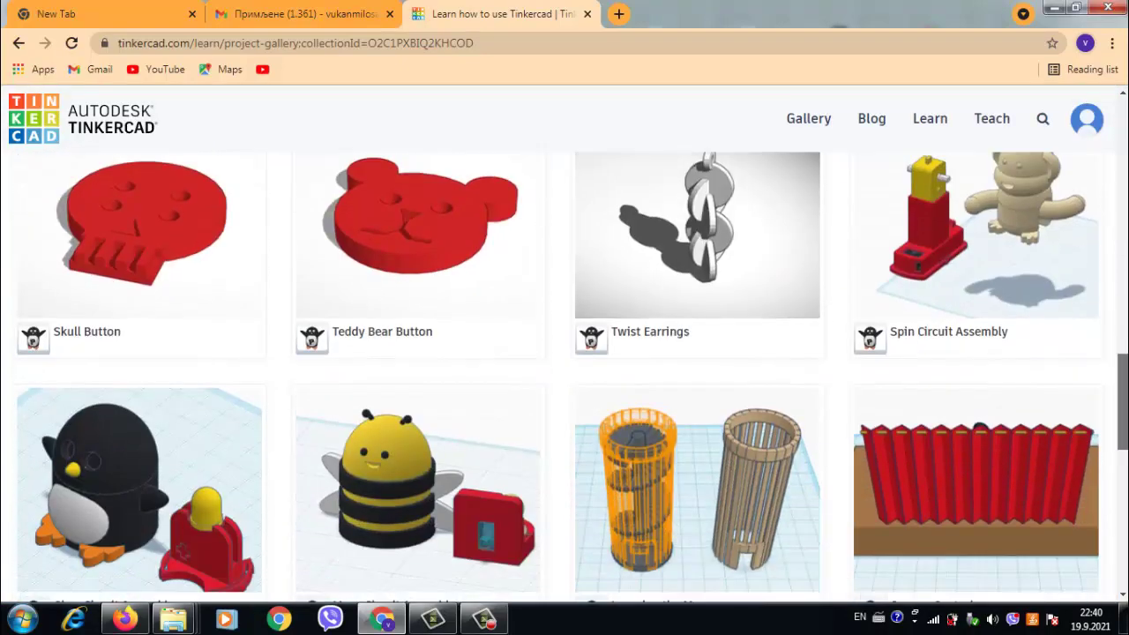
scroll(1123, 218, down, 2)
scroll(564, 353, down, 5)
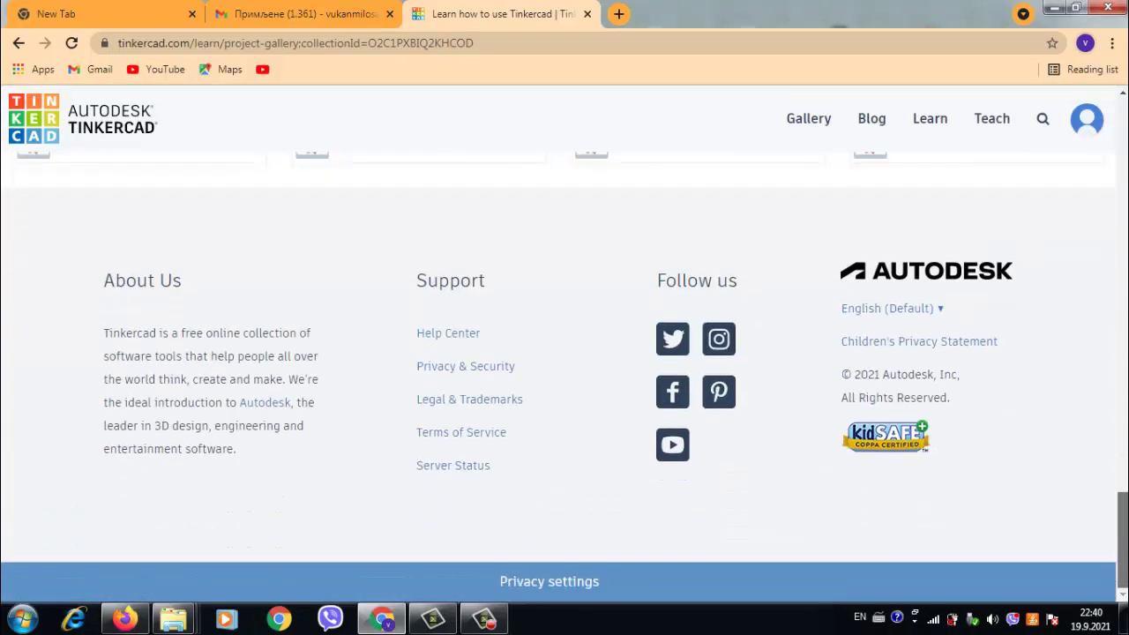
key(Home)
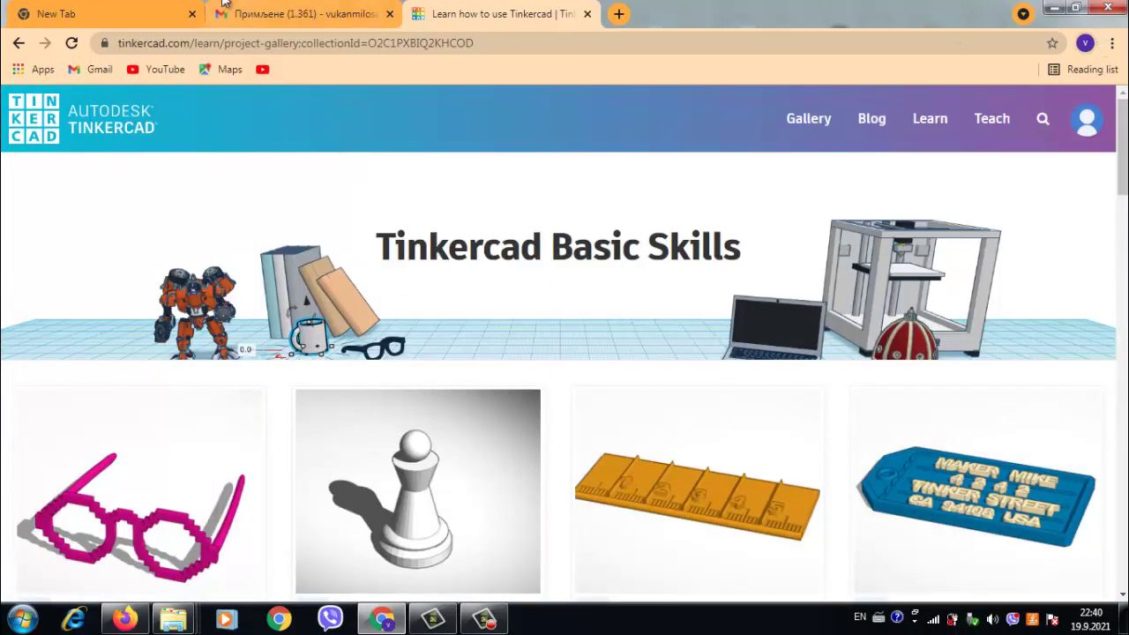
click(19, 43)
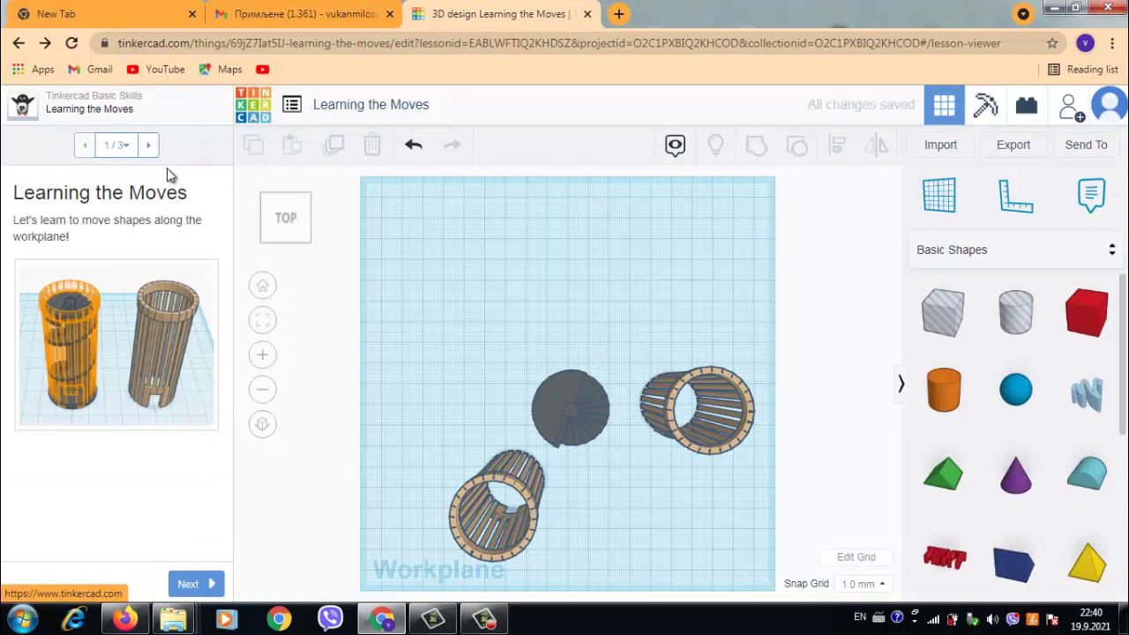
- Leave the lesson and create a new circuit, 'Shiny Bigery-Krunk', from the dashboard's Circuits list
click(148, 145)
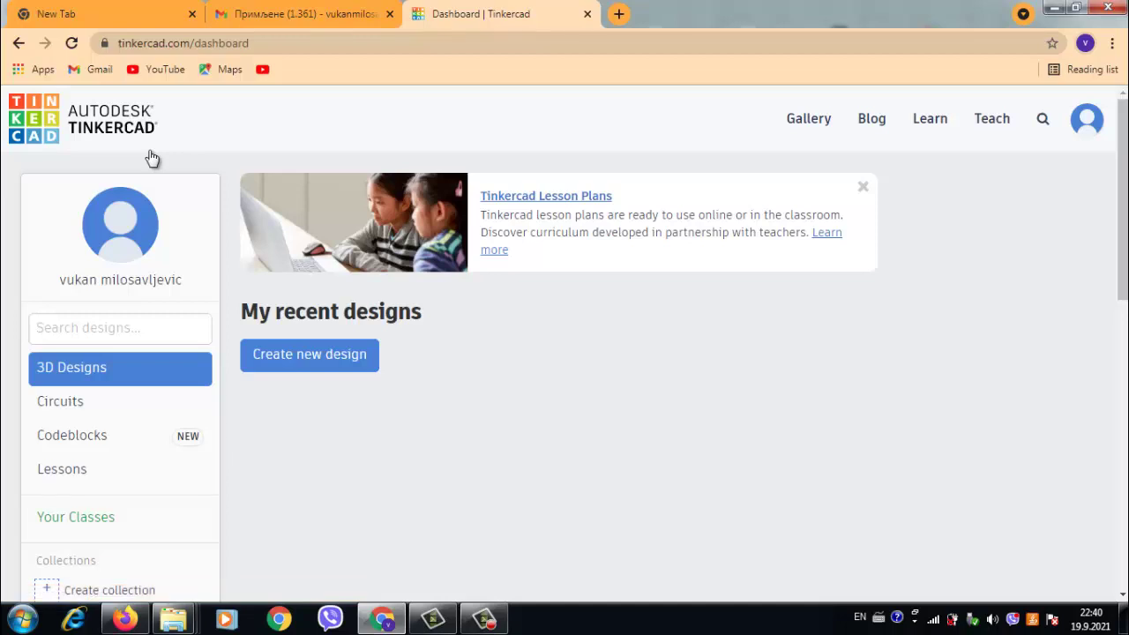
click(75, 410)
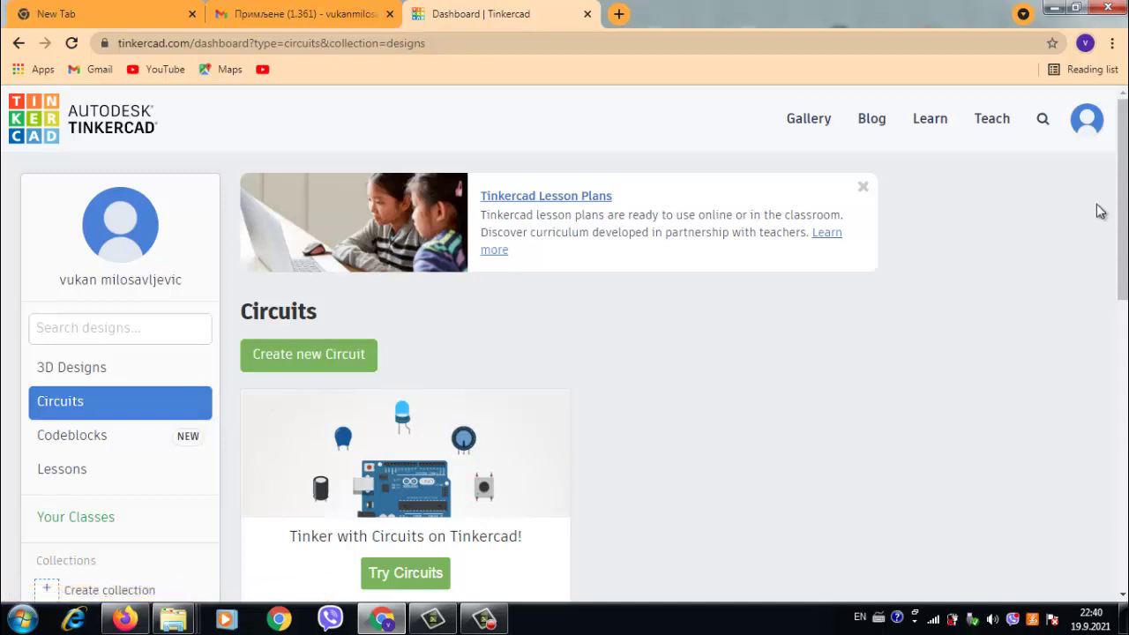
scroll(1123, 211, down, 1)
scroll(574, 353, down, 2)
scroll(574, 353, down, 1)
scroll(574, 353, up, 1)
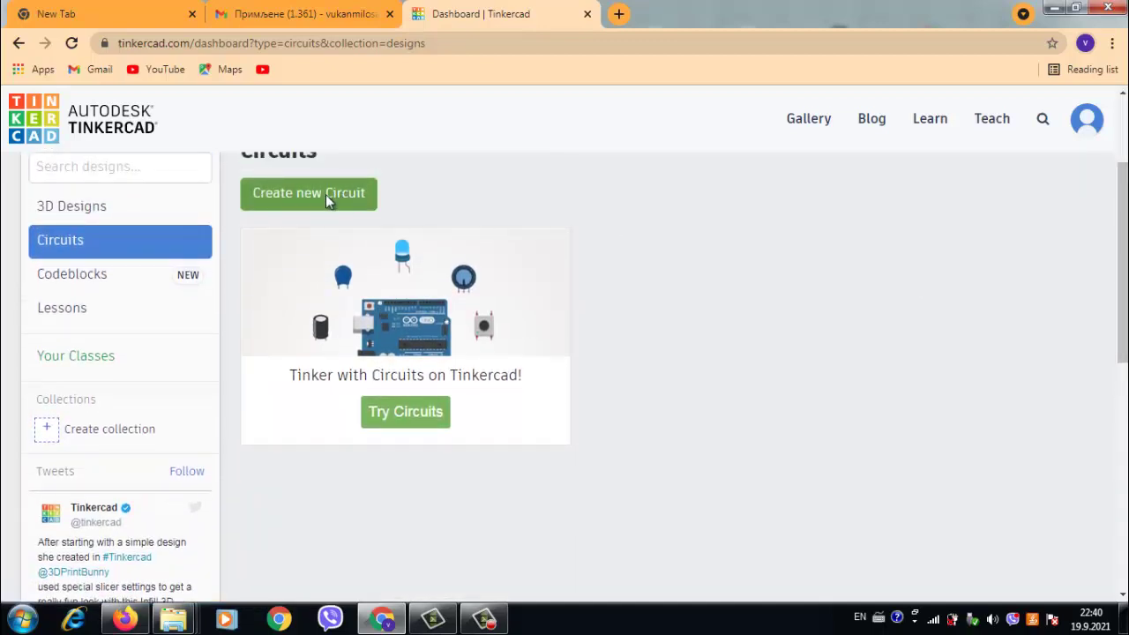
click(325, 195)
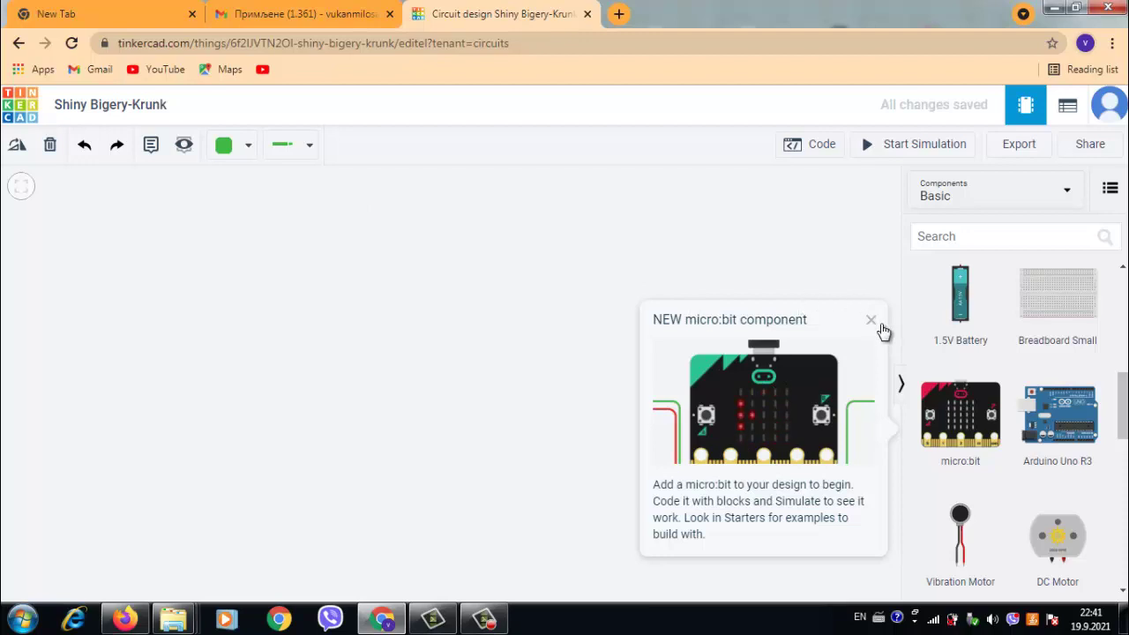
- Dismiss the micro:bit popup and place an Arduino Uno R3 left of centre on the canvas
click(872, 325)
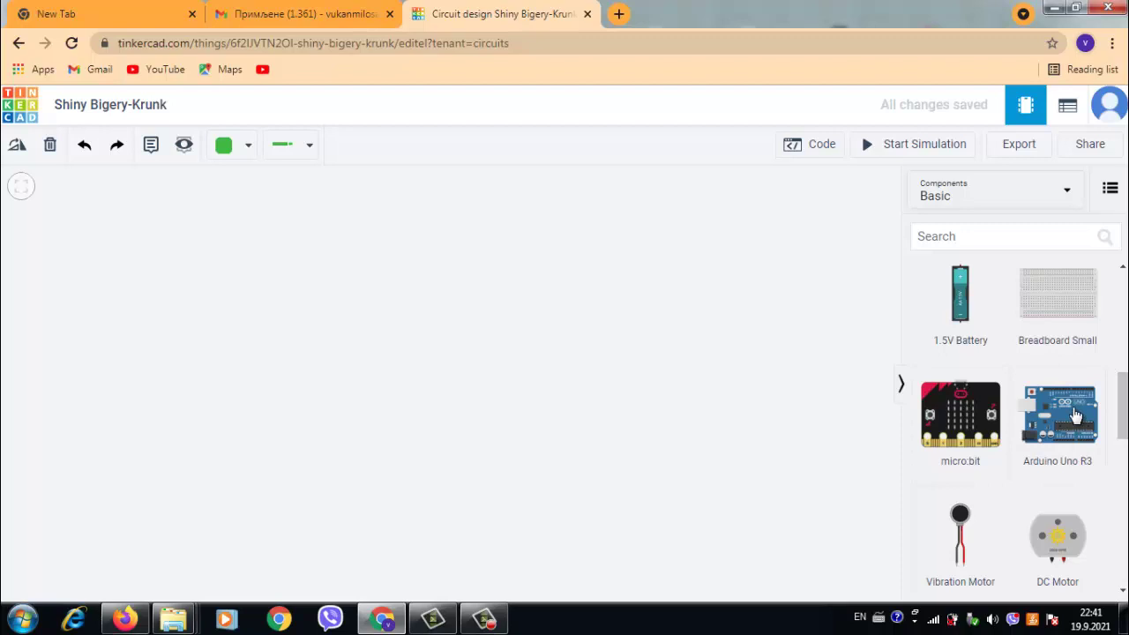
click(1075, 416)
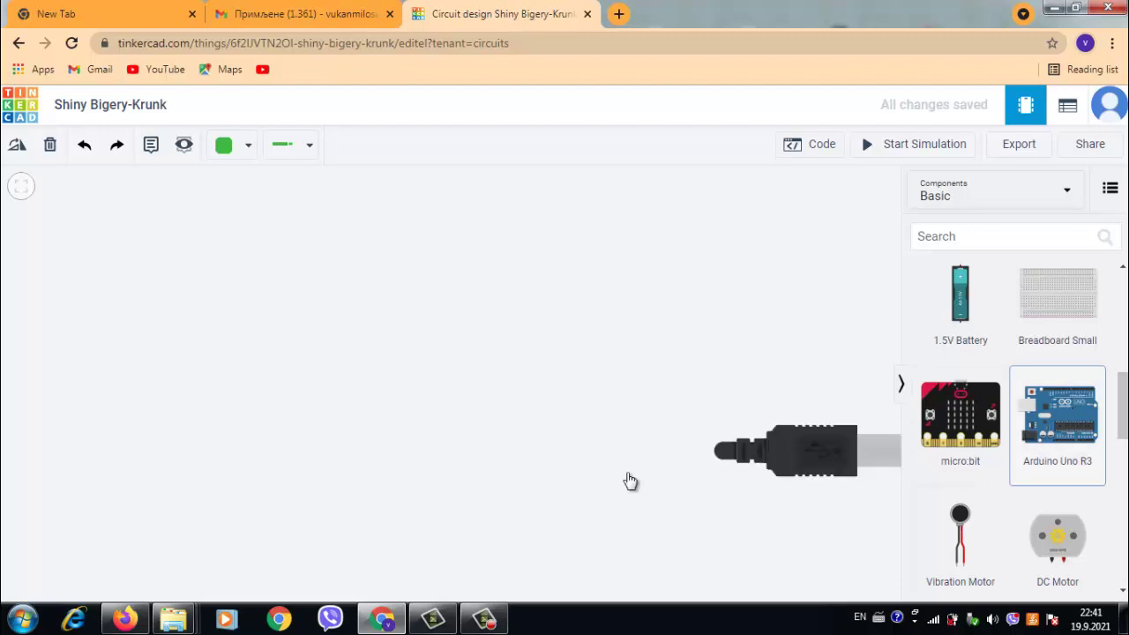
click(605, 474)
mouse_move(843, 452)
mouse_down()
mouse_move(580, 394)
mouse_move(648, 397)
mouse_move(692, 384)
mouse_up()
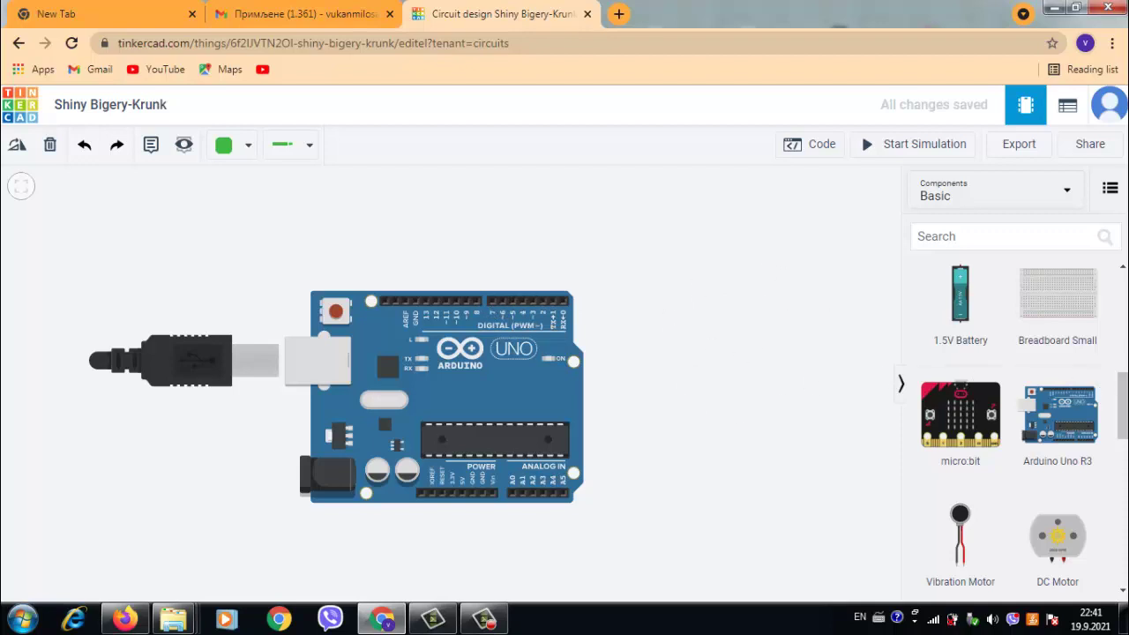
drag(1124, 423, 1125, 487)
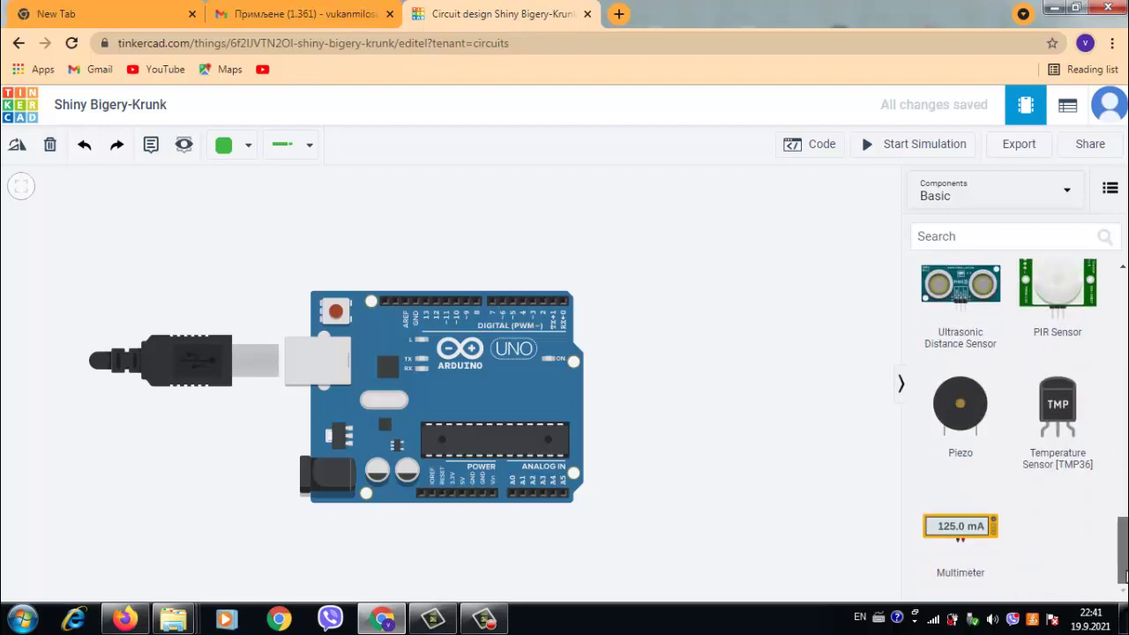
drag(1124, 486, 1125, 309)
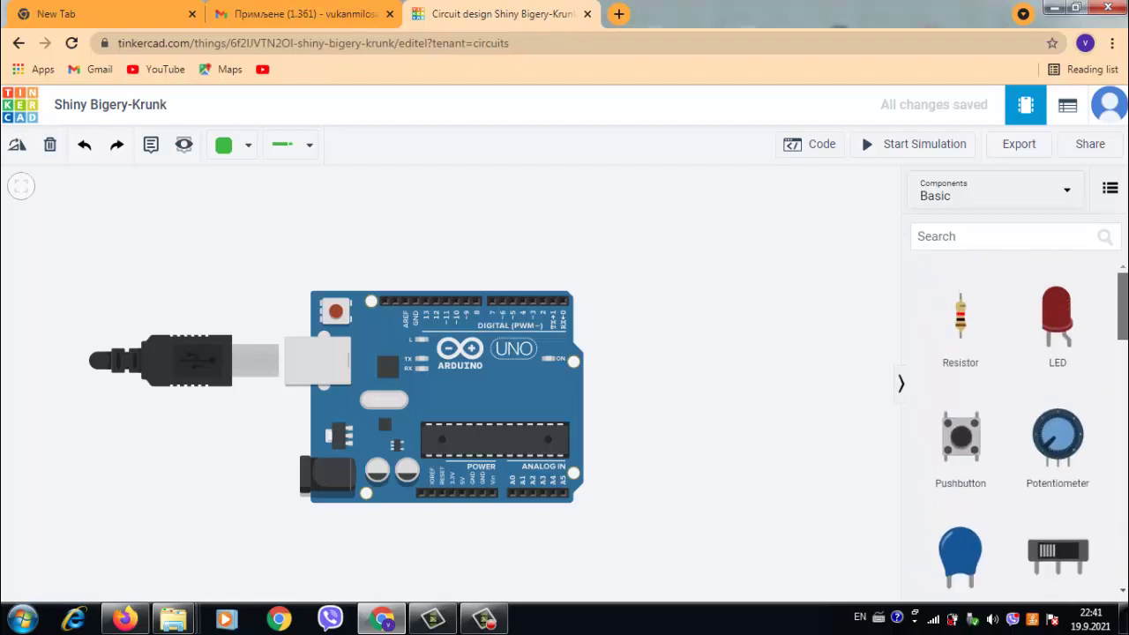
- Switch the Components list from Basic to All and scroll through it
click(1077, 199)
click(1011, 262)
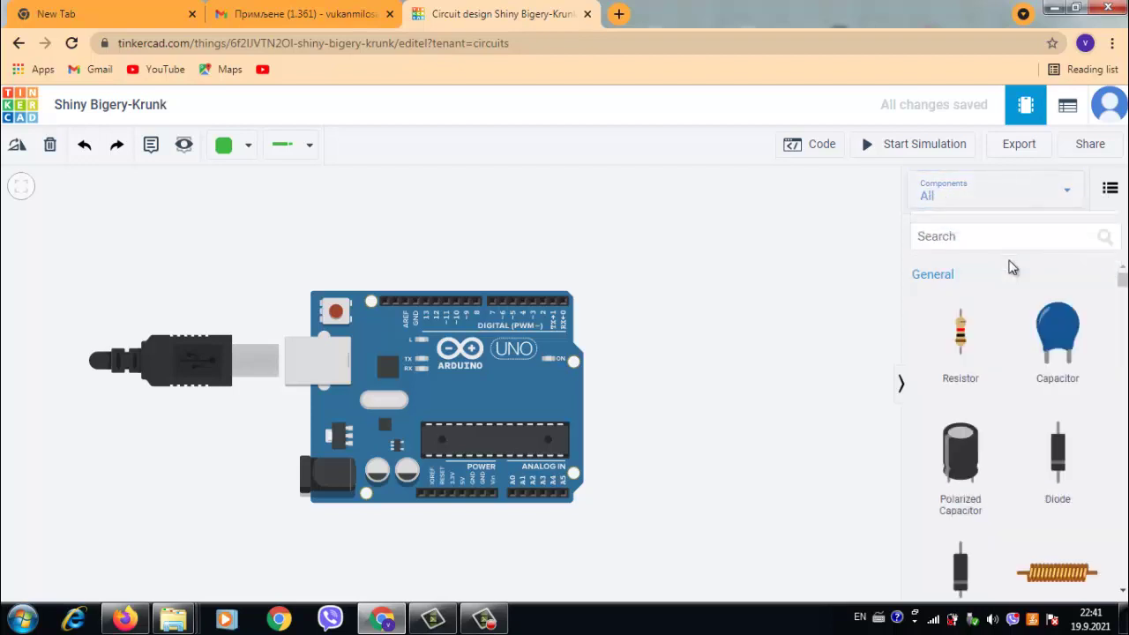
click(1124, 297)
mouse_move(1124, 296)
mouse_down()
mouse_move(1123, 486)
mouse_move(1126, 250)
mouse_up()
- Show the Arduino's default blink blocks and run the simulation for about two seconds before stopping it
click(820, 148)
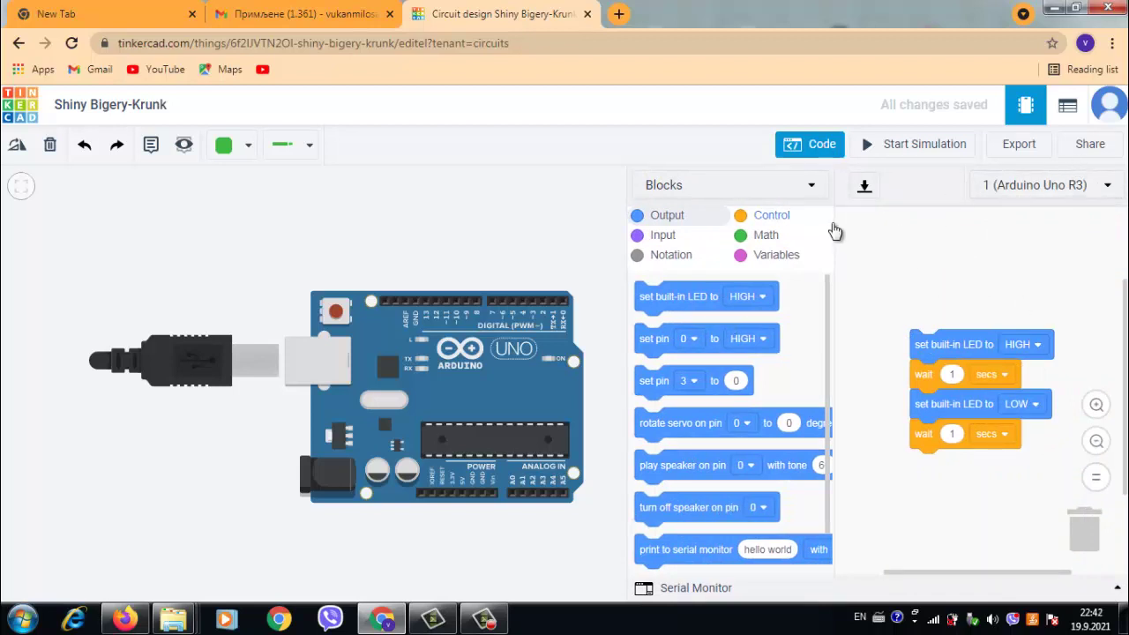
click(920, 149)
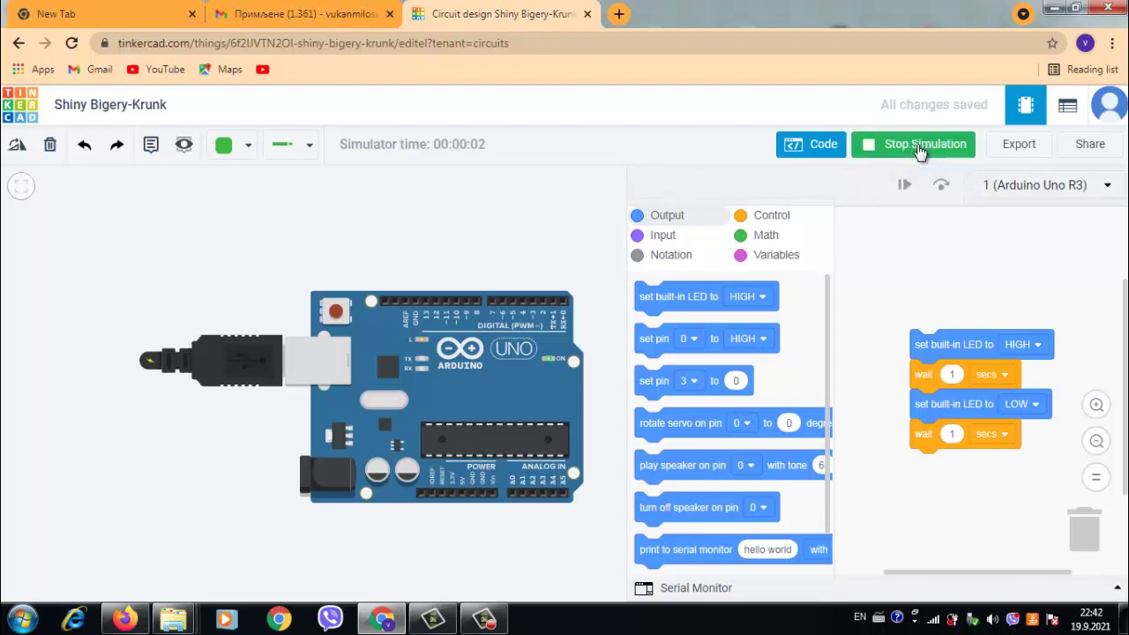
click(921, 148)
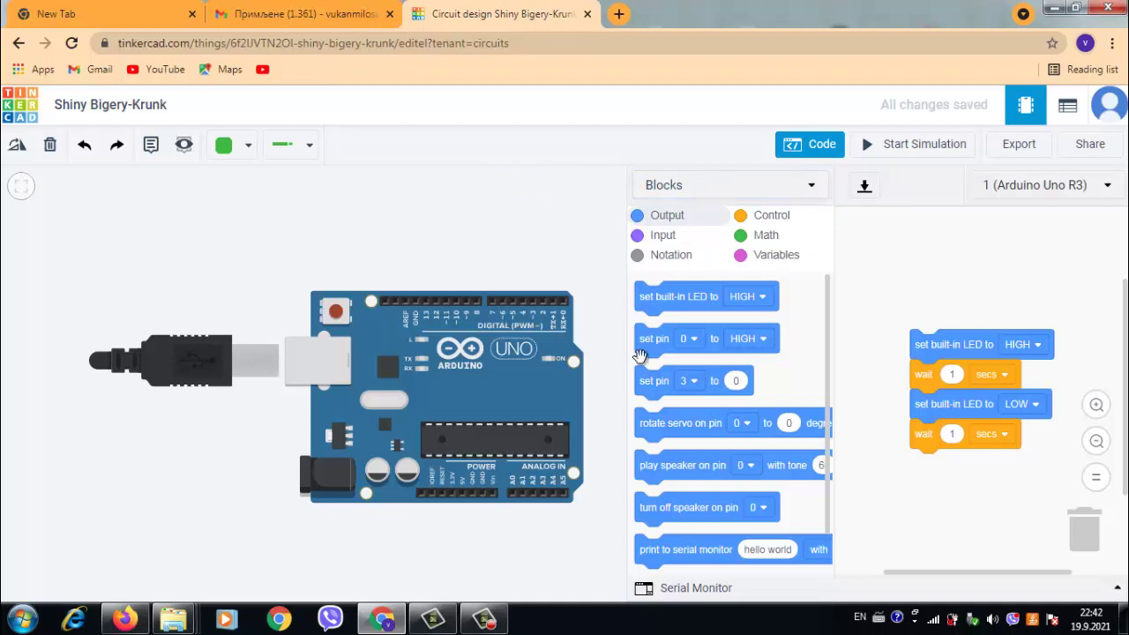
- Switch the code editor to Blocks + Text to show the blink program's C++ source
click(814, 185)
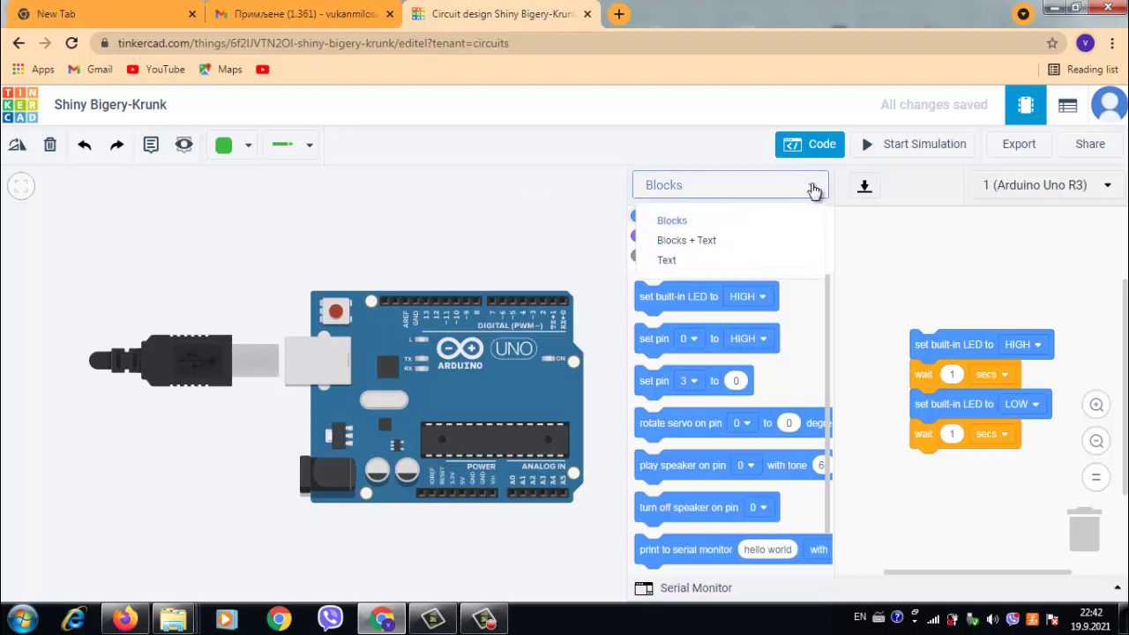
click(711, 241)
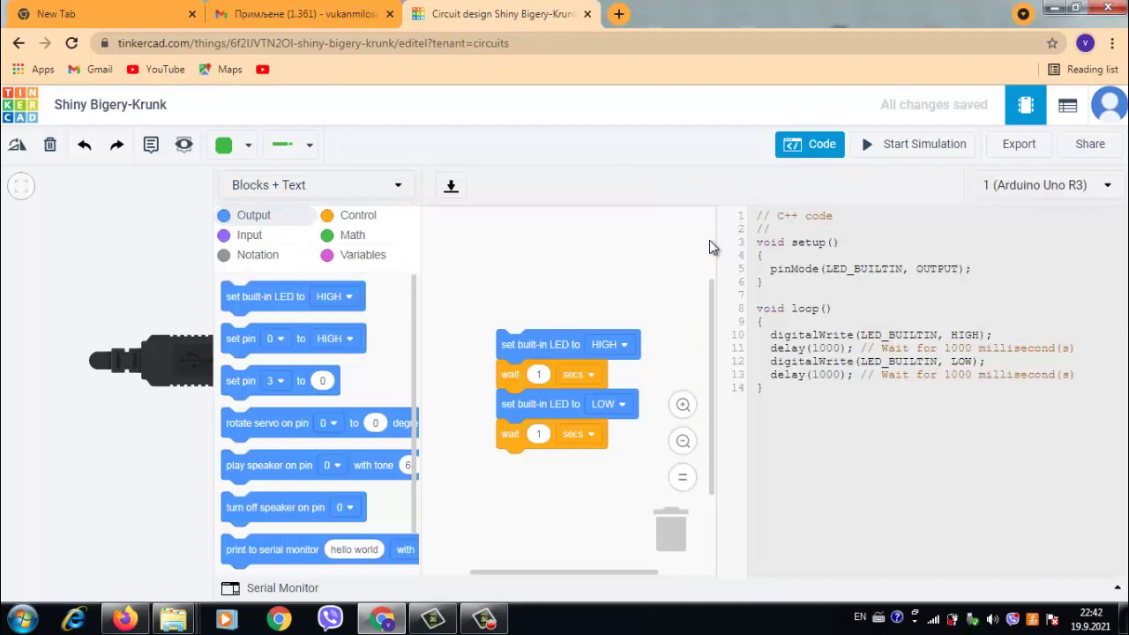